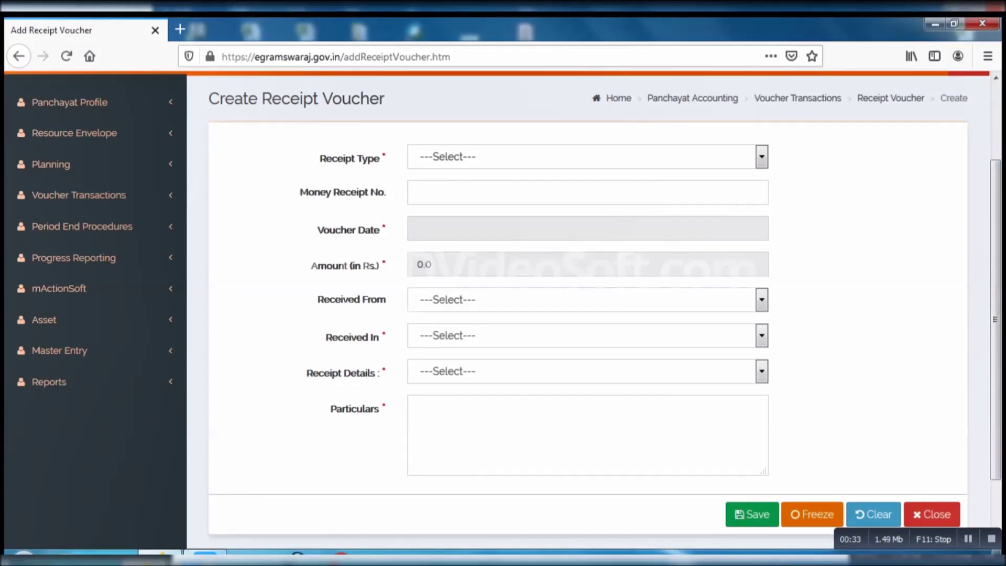
Choose Direct from the Receipt Type dropdown of the new receipt voucher.
left_click(762, 156)
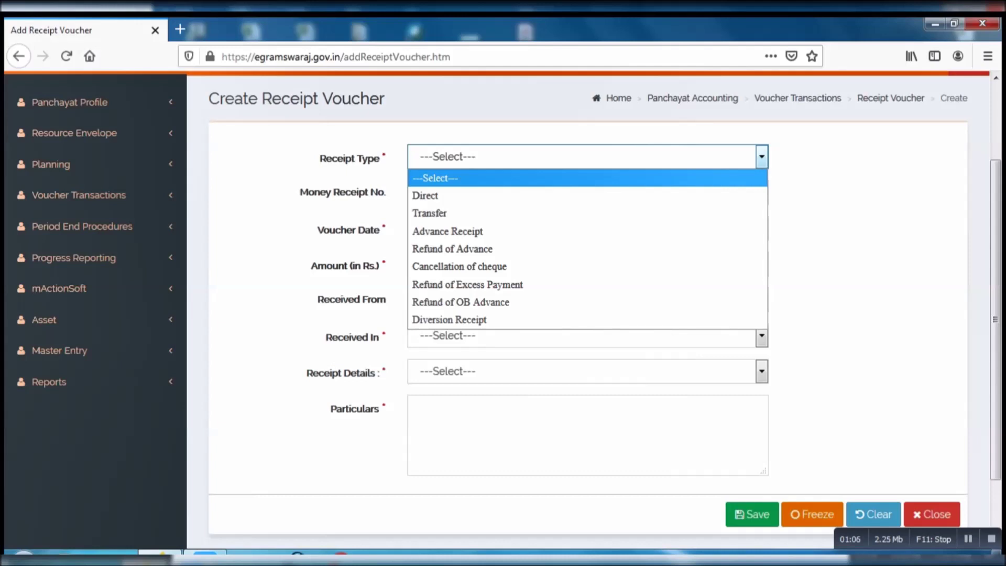
key("Down")
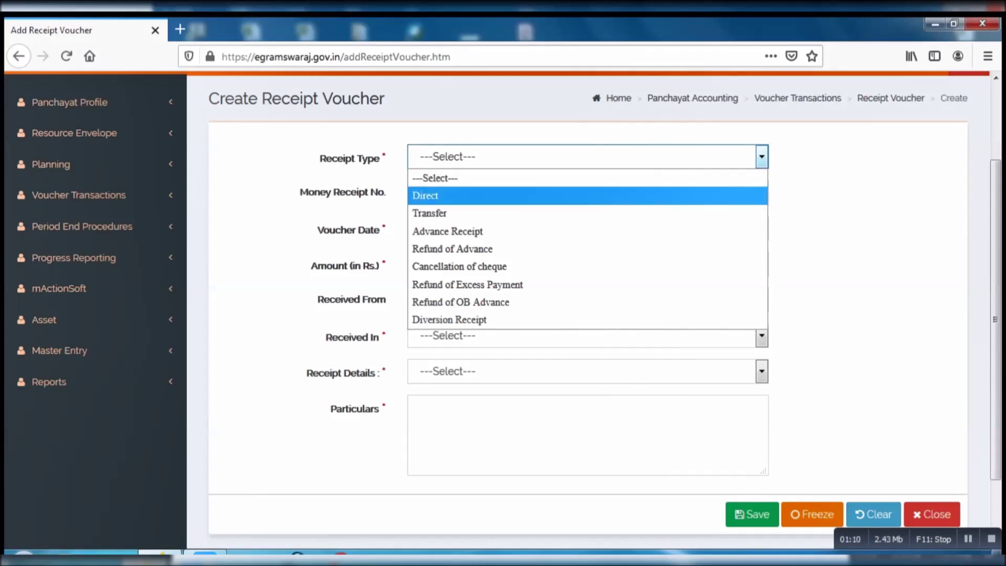
key("Return")
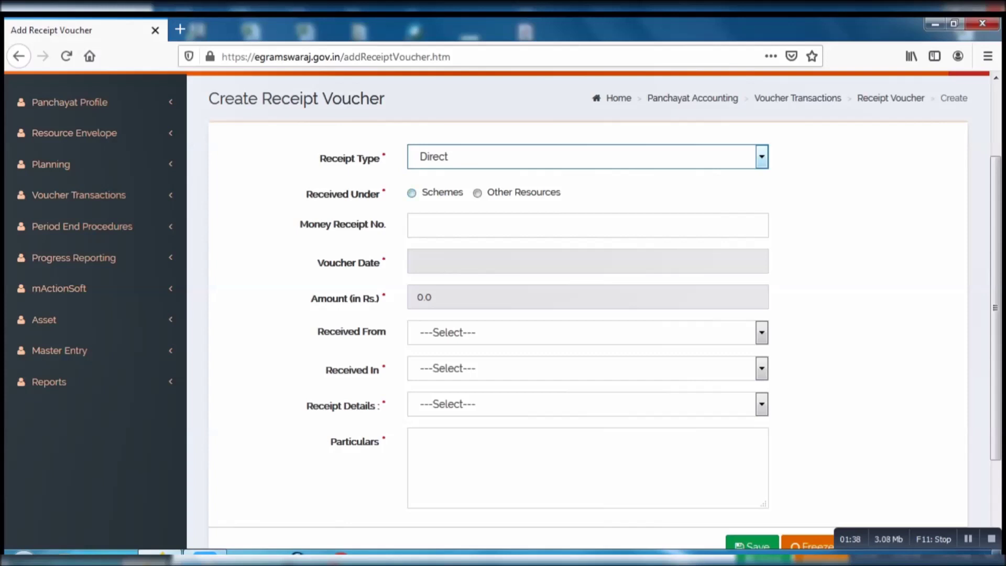
Mark the receipt as received under Schemes, with scheme Thirteenth Finance Commission - THFC.
left_click(411, 193)
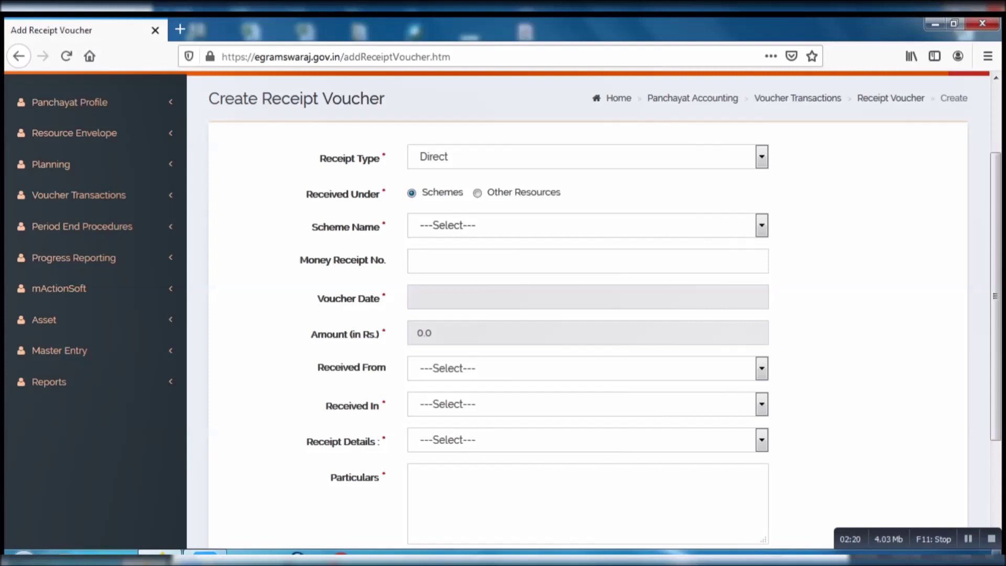
left_click(587, 226)
key("Down")
key("Down")
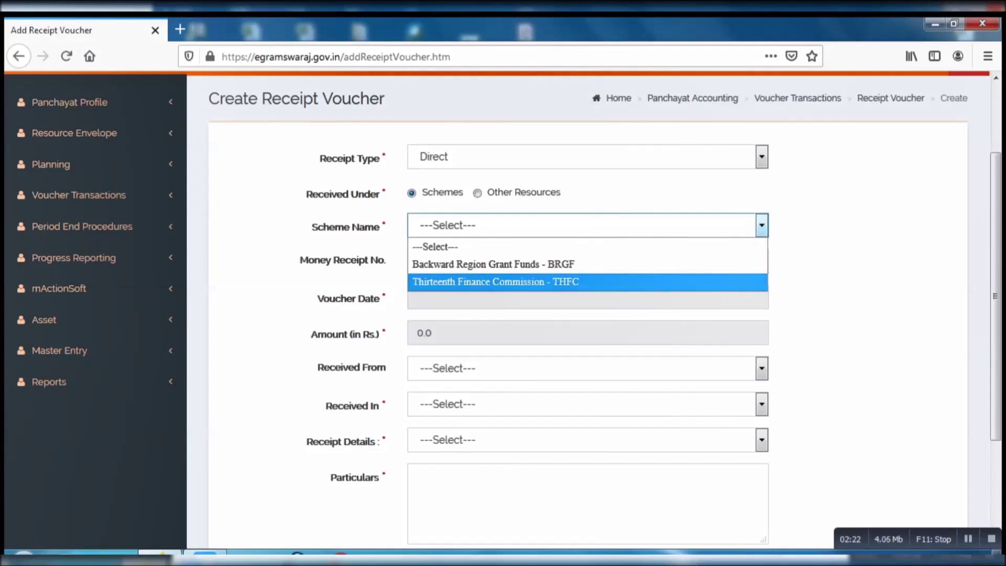
key("Return")
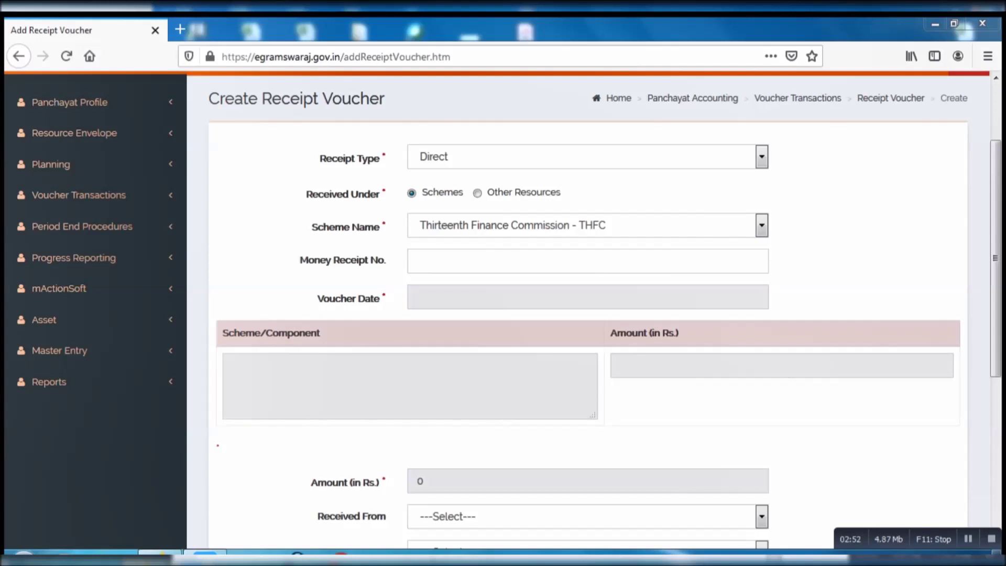
Set the voucher date to 20/03/2015 and bring up the Account Head entry for the scheme component.
left_click(587, 297)
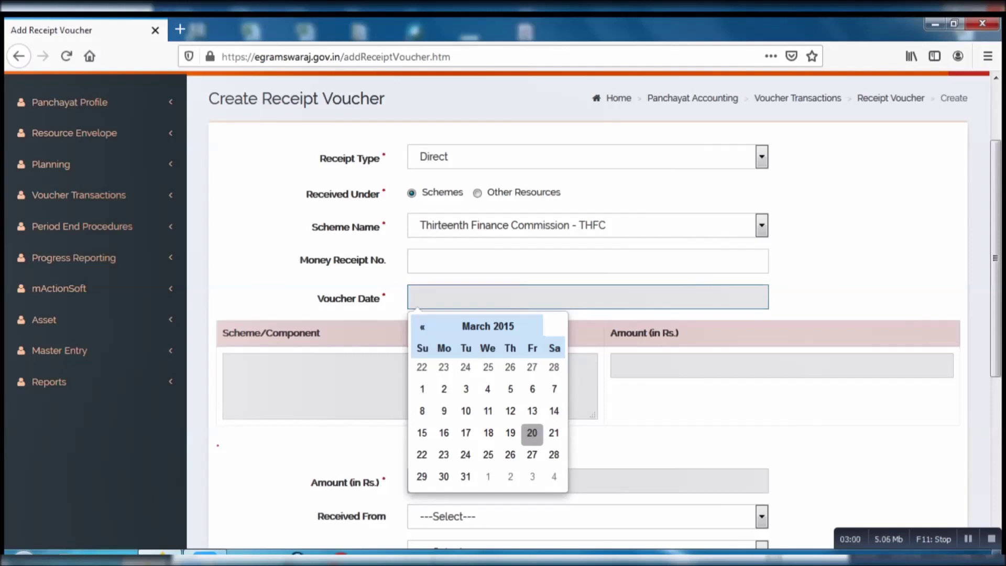
left_click(532, 433)
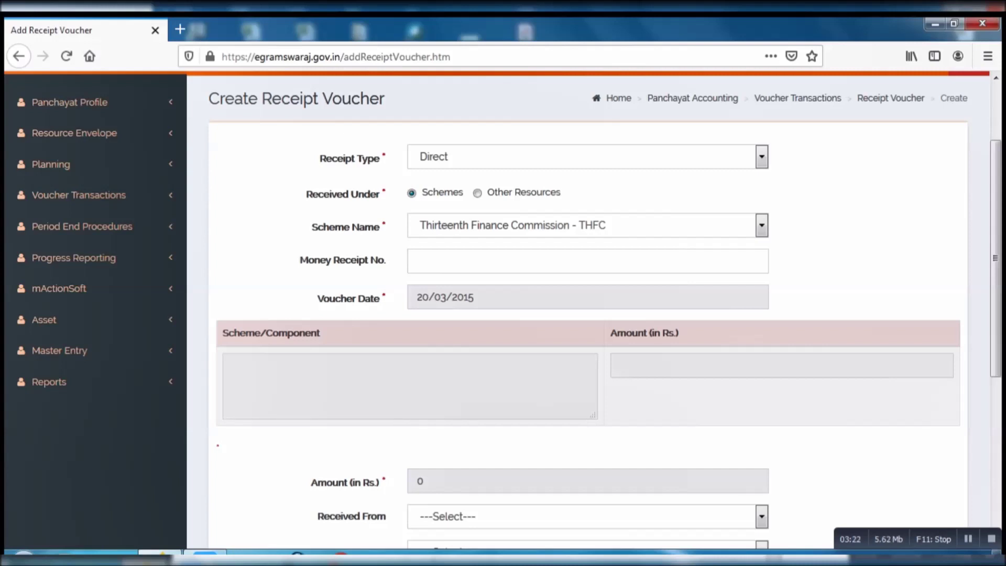
left_click(410, 387)
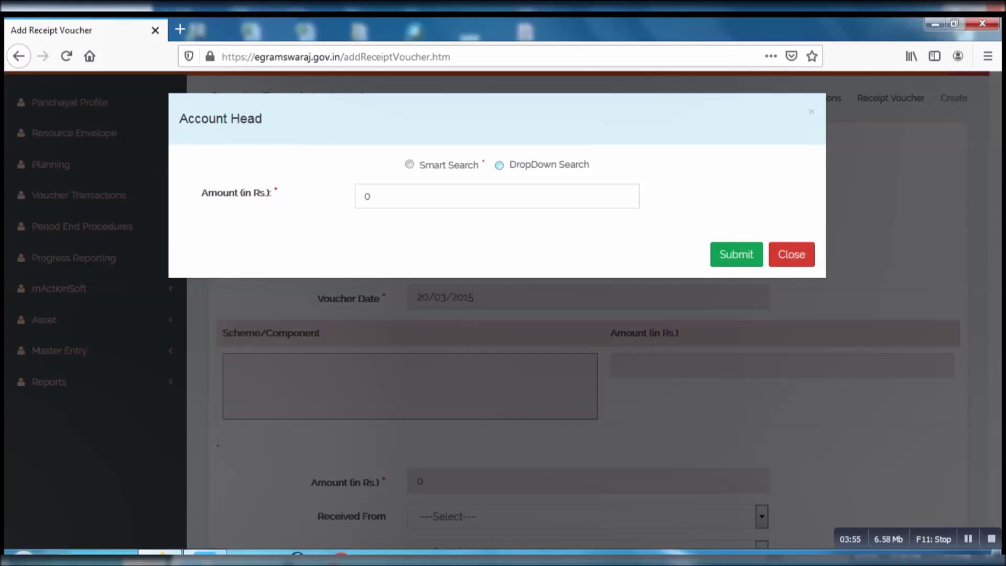
Switch to DropDown Search and select GENERAL AREA BASIC GRANT (GABG) as the account head.
left_click(499, 165)
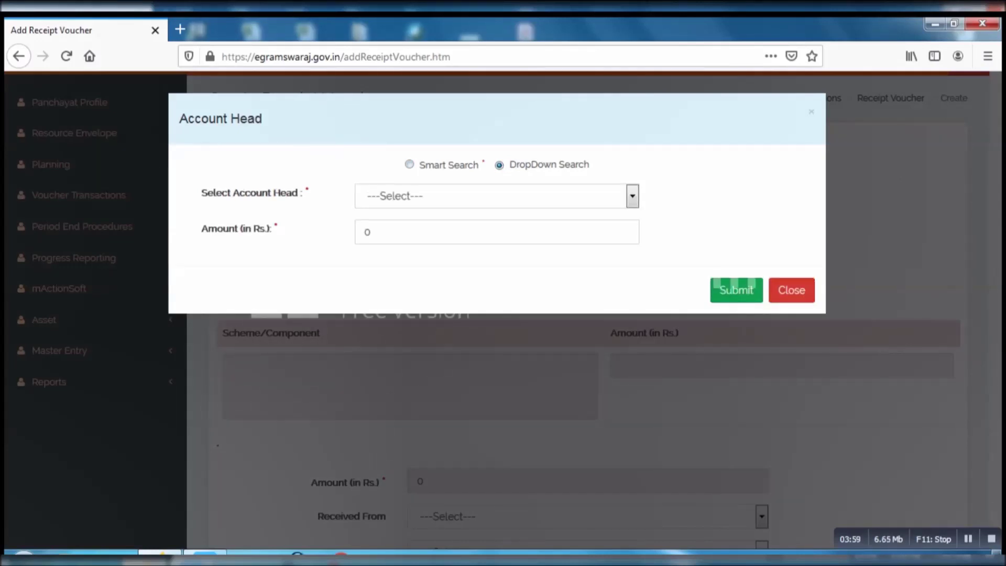
left_click(632, 196)
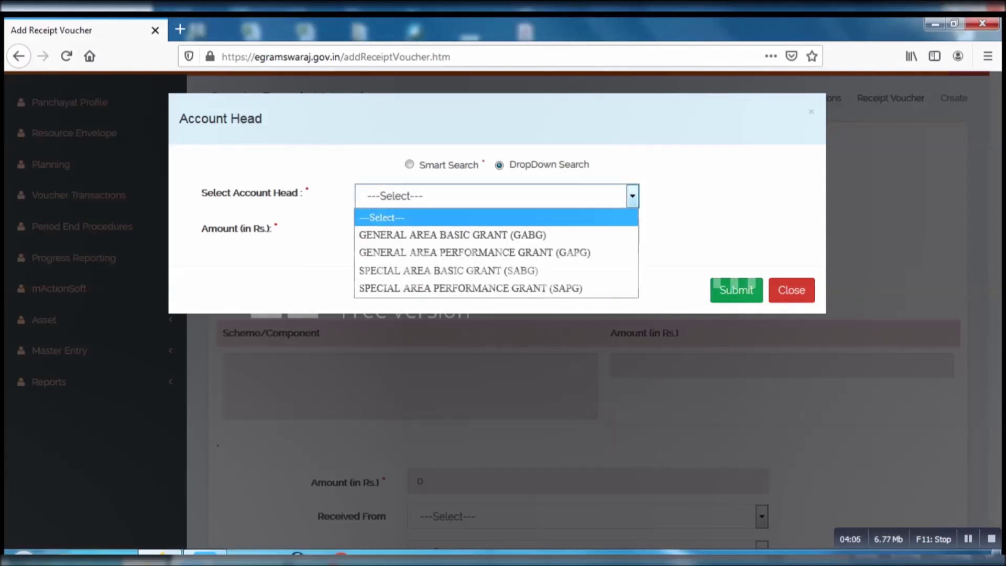
key("Down")
key("Return")
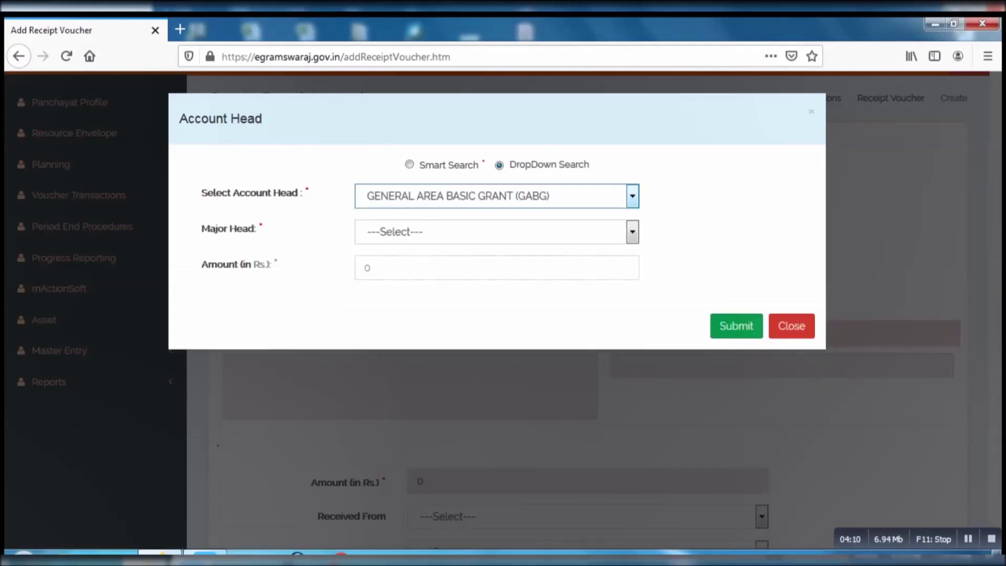
left_click(497, 231)
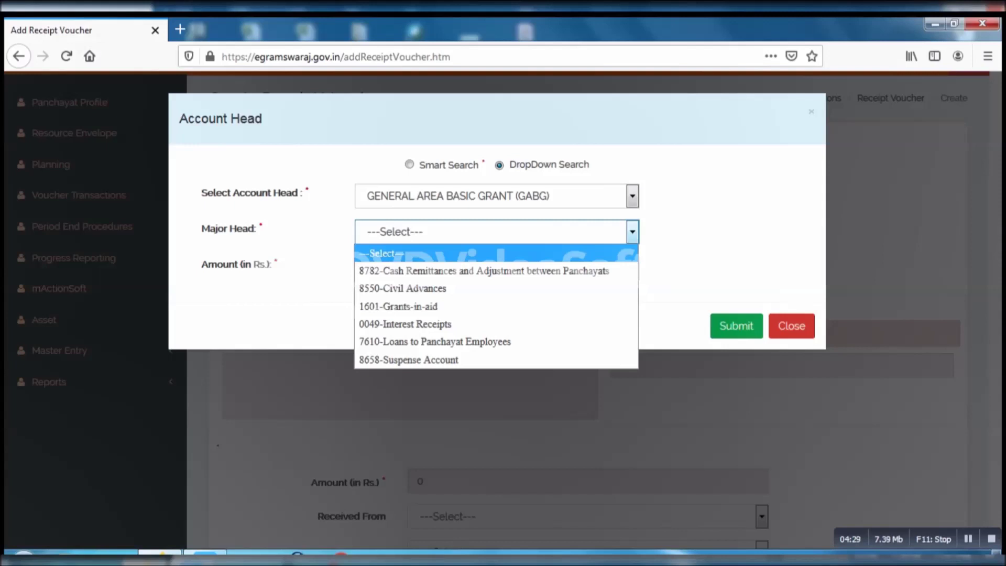
Choose Major Head 1601-Grants-in-aid, Minor Head 101-Grants from Central Government and Object Head T1-THIRTEEN FC.
key("Down")
key("Down")
key("Down")
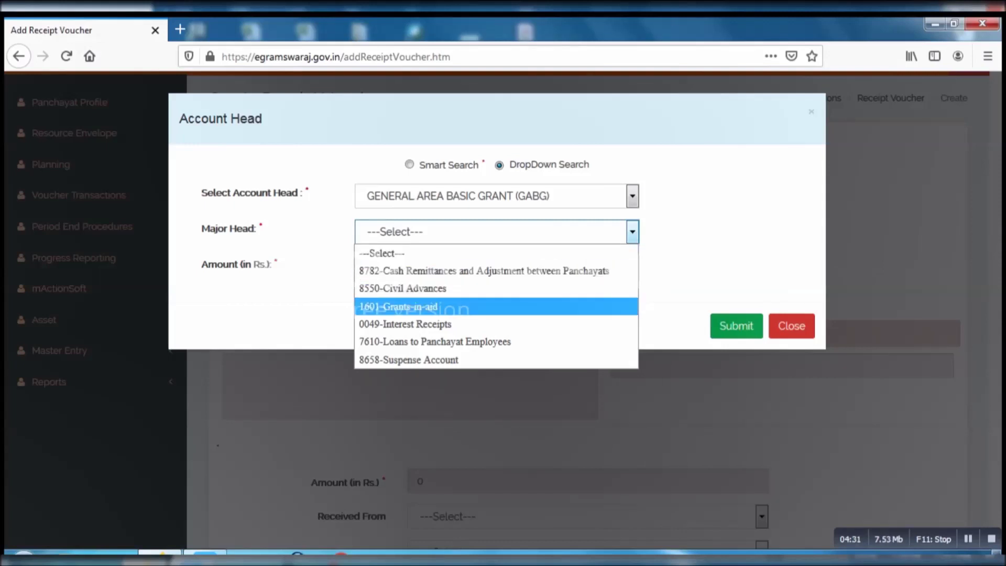
key("Return")
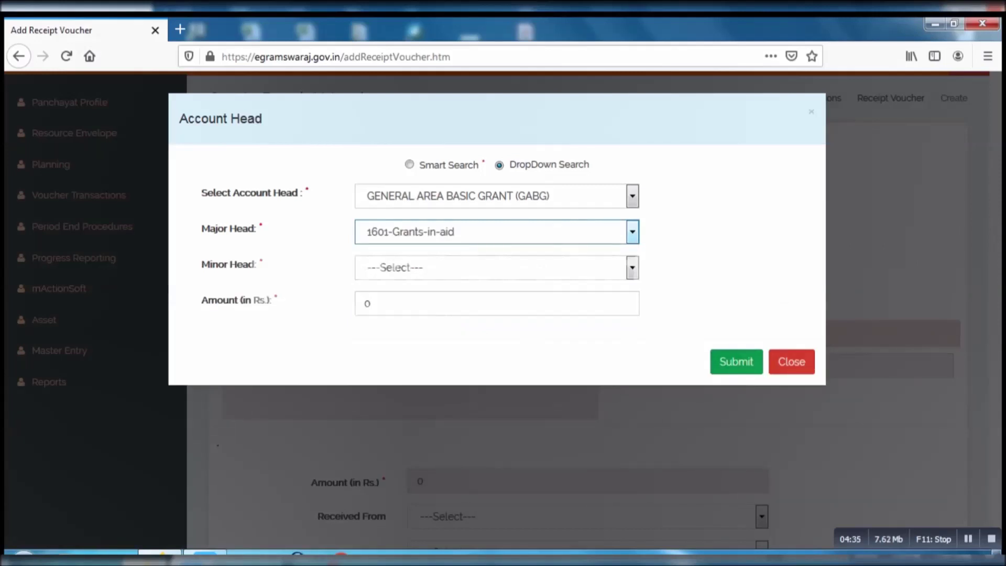
key("Tab")
key("alt+Down")
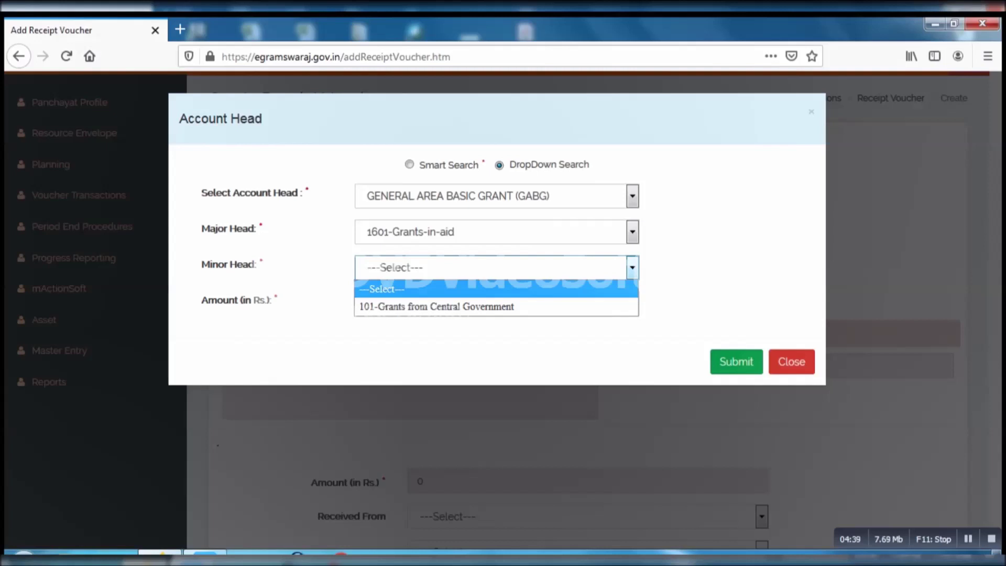
key("Down")
key("Return")
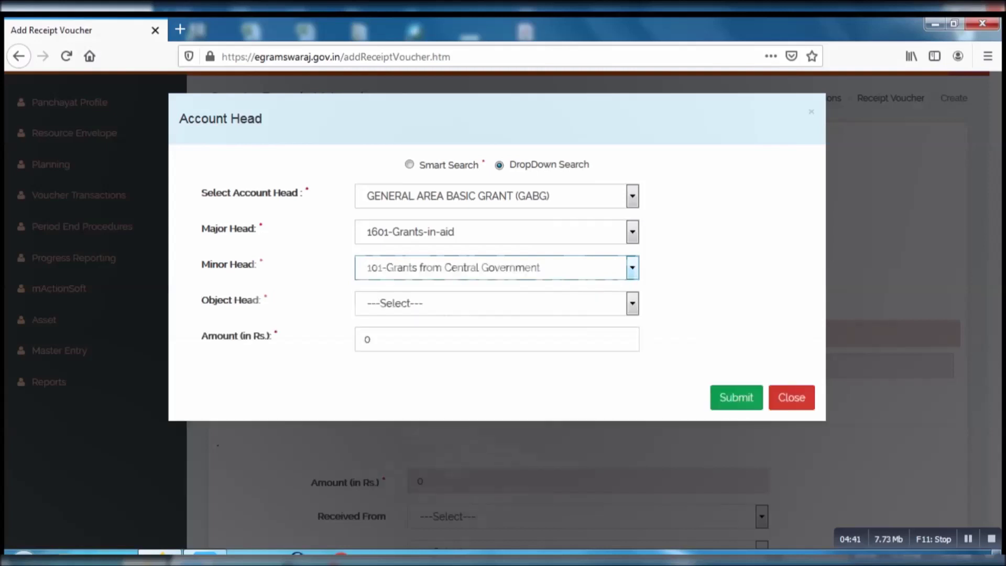
key("Tab")
key("alt+Down")
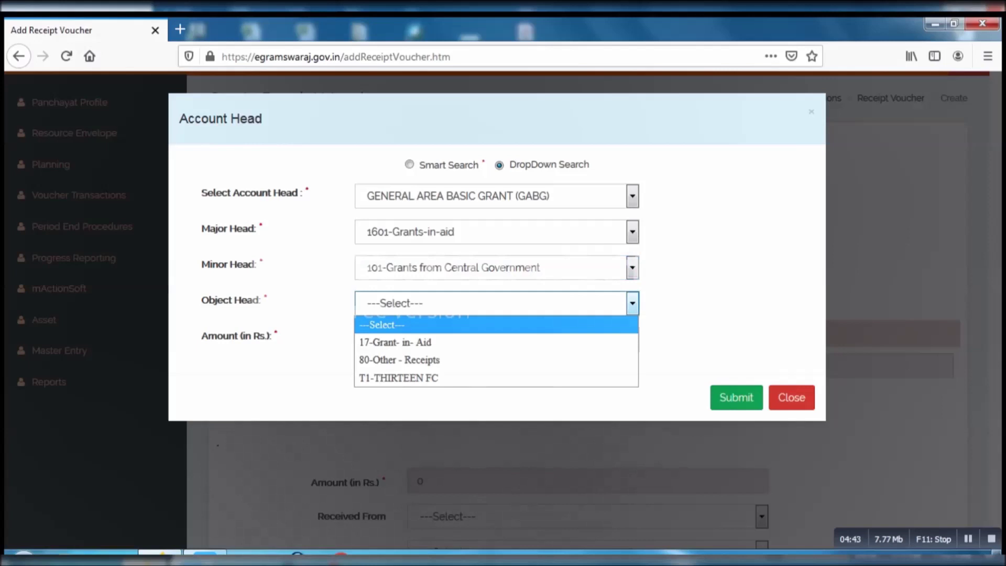
key("Down")
key("Down")
key("Down")
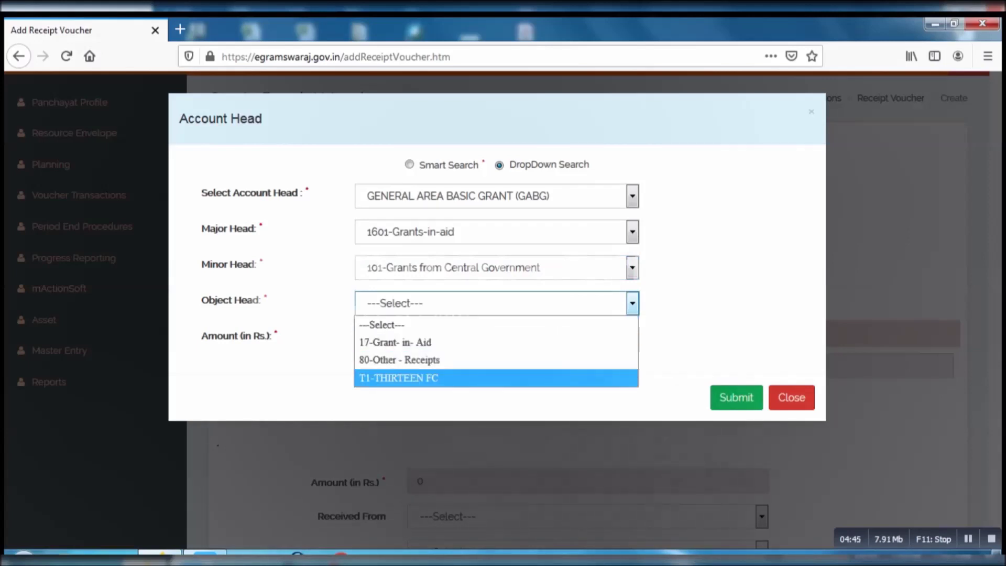
key("Return")
Replace the default amount with 500000 and submit the component.
key("Tab")
key("BackSpace")
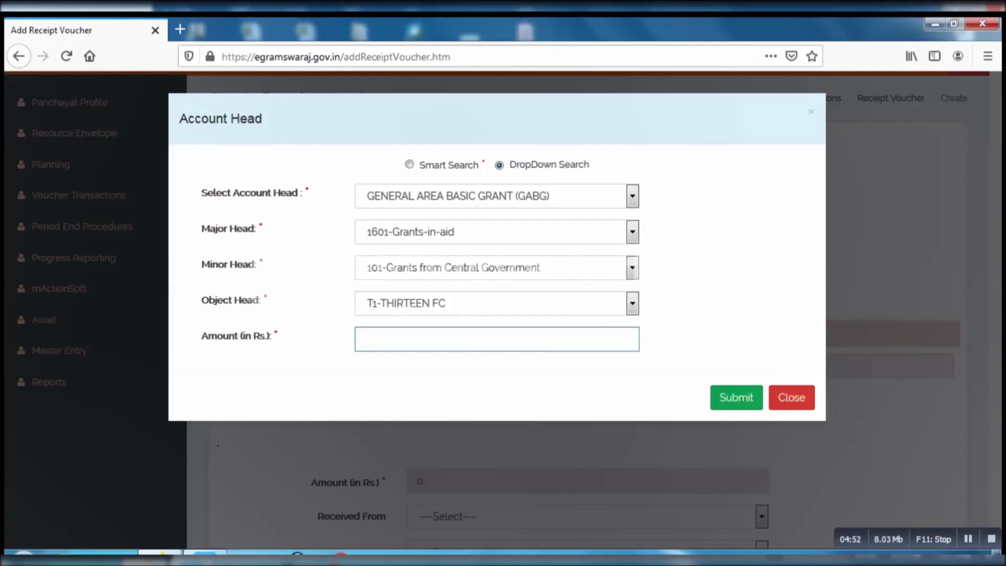
type("500000")
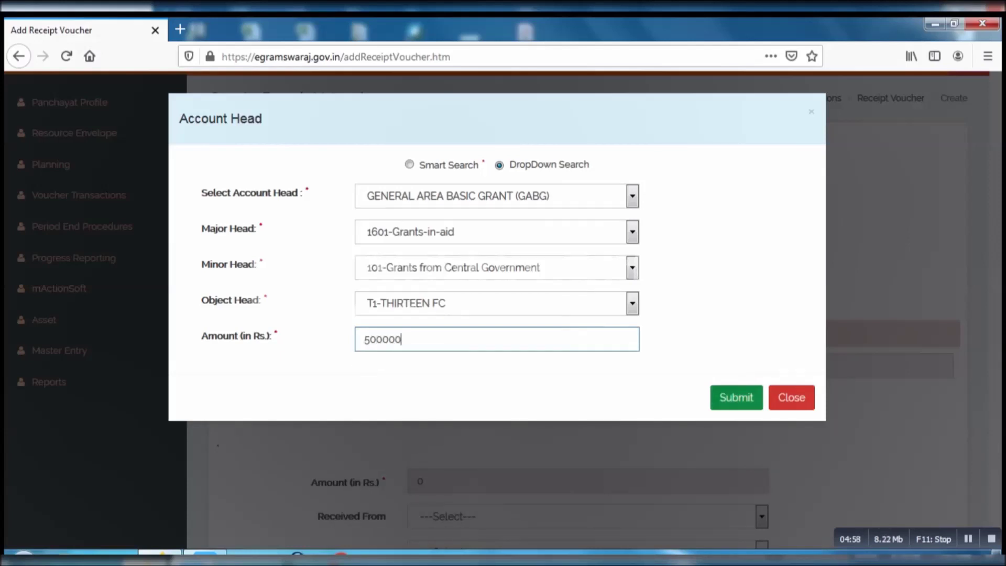
key("Return")
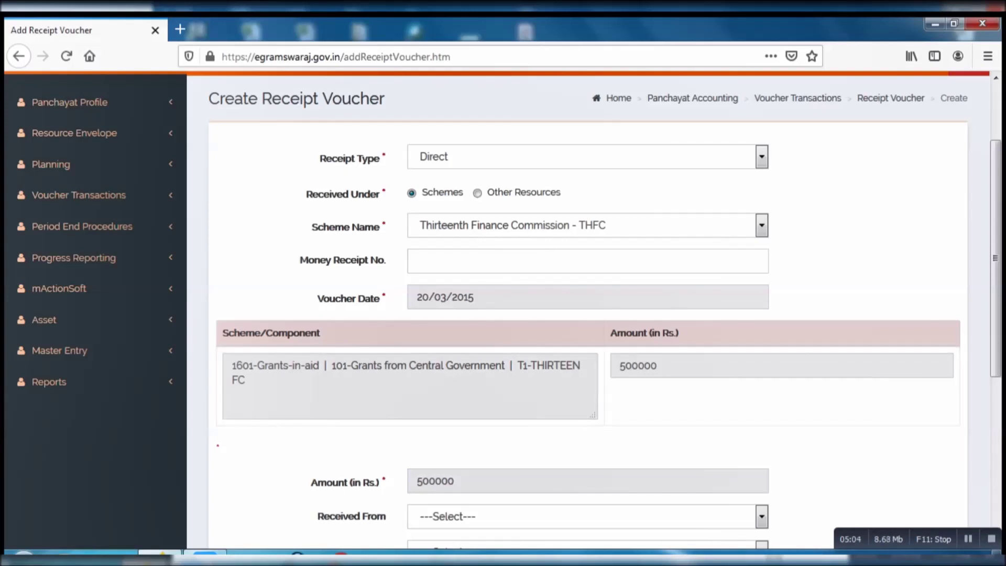
Check the Received From options without choosing one, then bring up the Received In choices.
left_click_drag(995, 259, 995, 408)
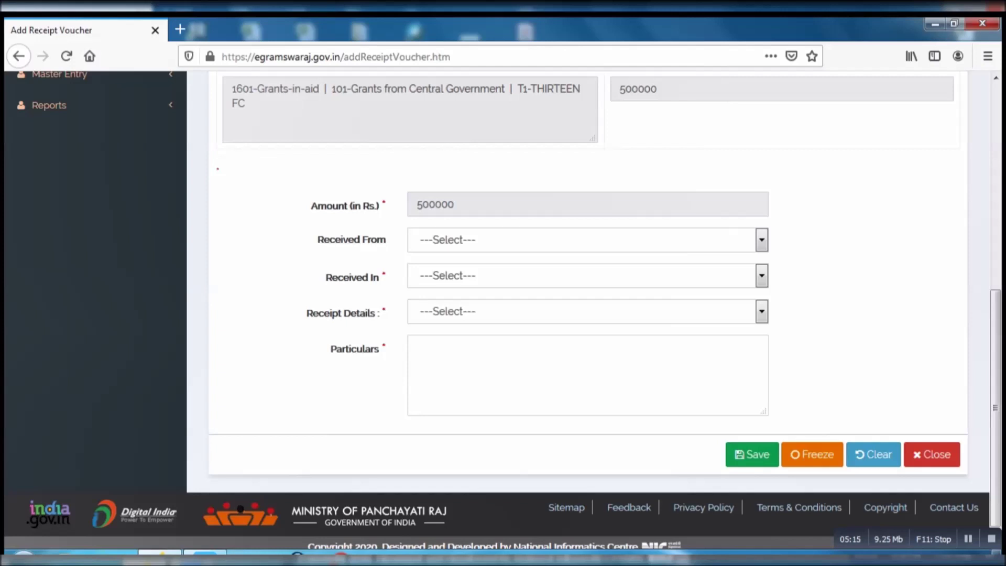
left_click(587, 240)
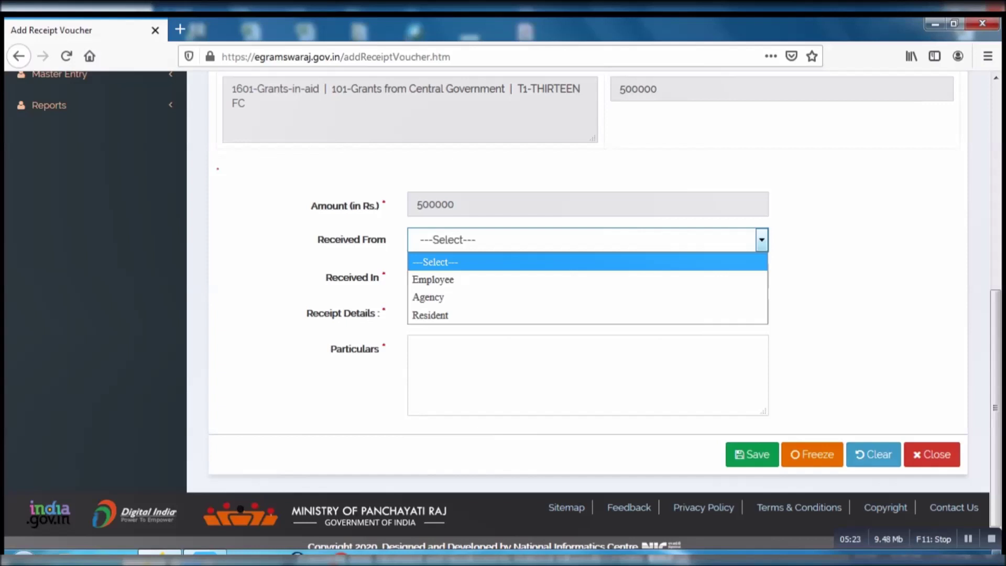
key("Escape")
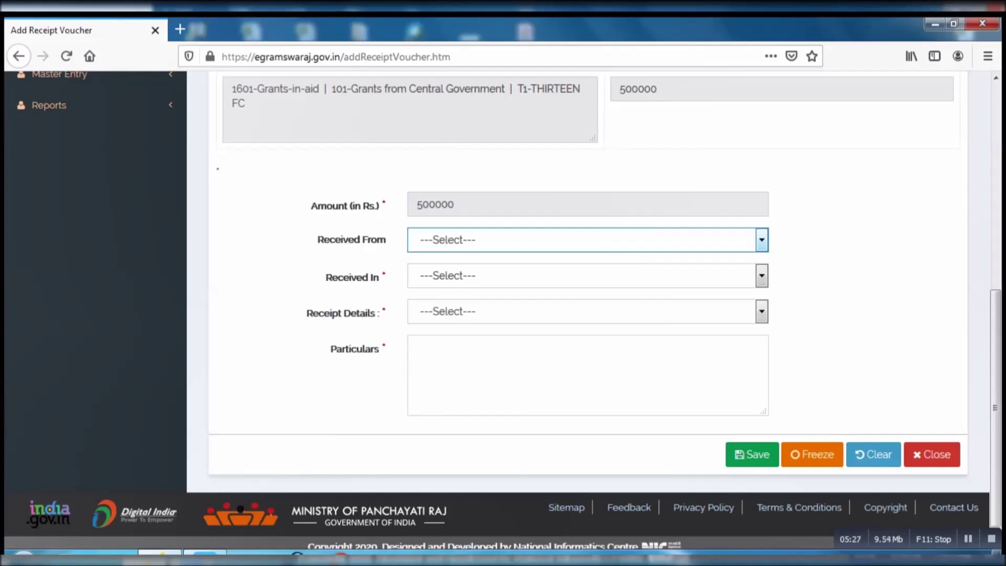
key("Tab")
key("alt+Down")
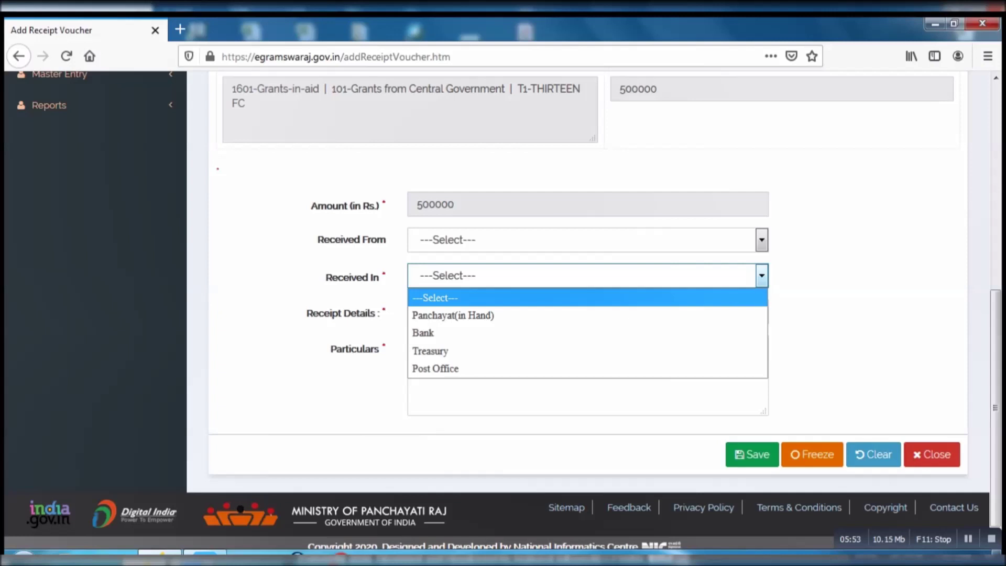
Set Received In to Bank and select the Panchayat's only listed bank account.
key("Return")
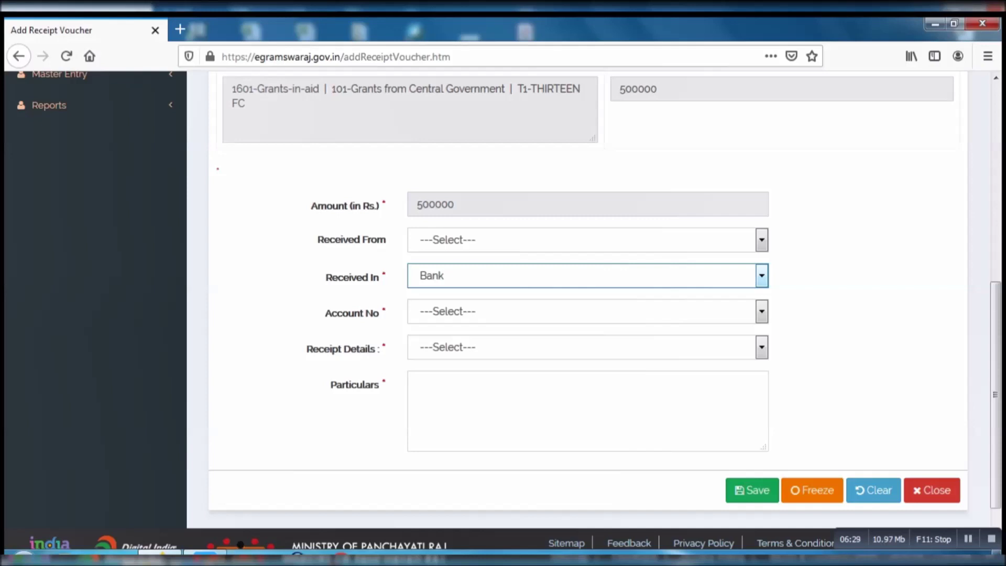
left_click(582, 311)
key("Down")
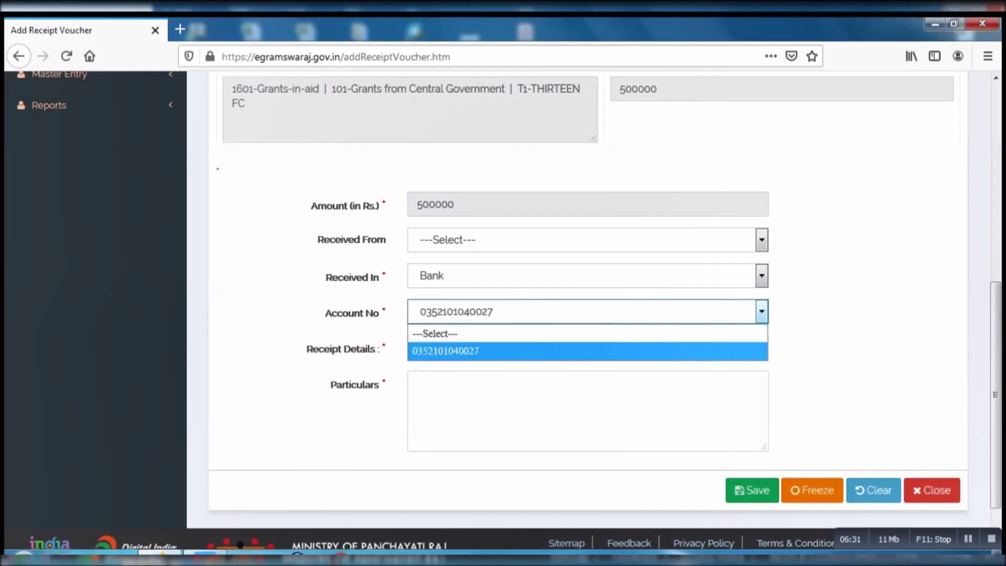
key("Return")
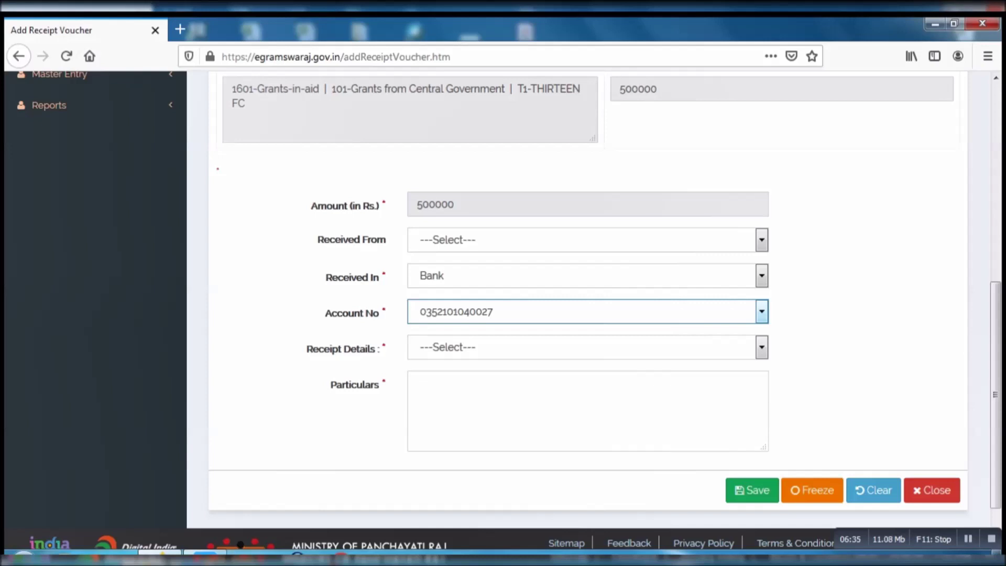
left_click(582, 347)
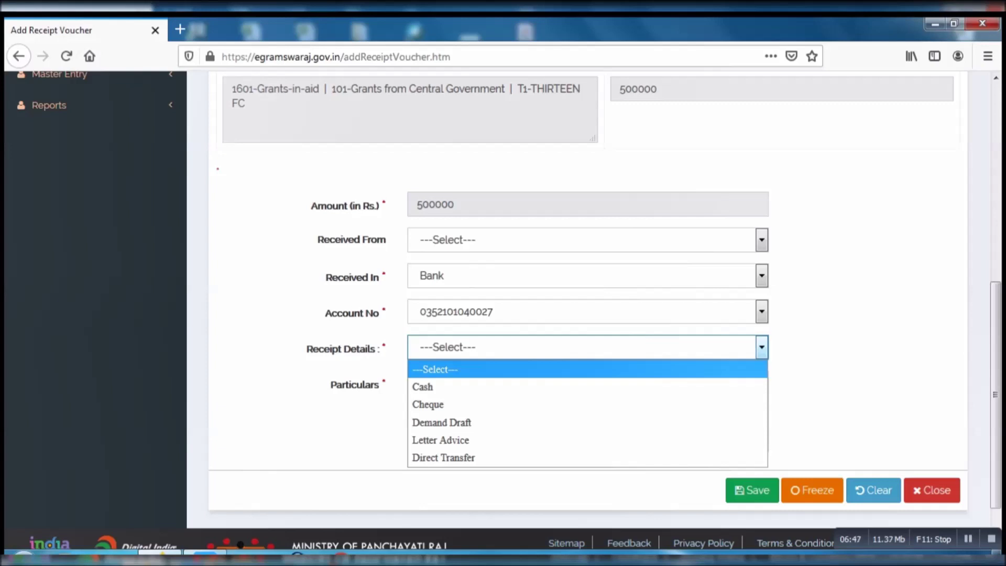
Choose Direct Transfer as the receipt details.
key("Down")
key("Down")
key("Down")
key("Down")
key("Down")
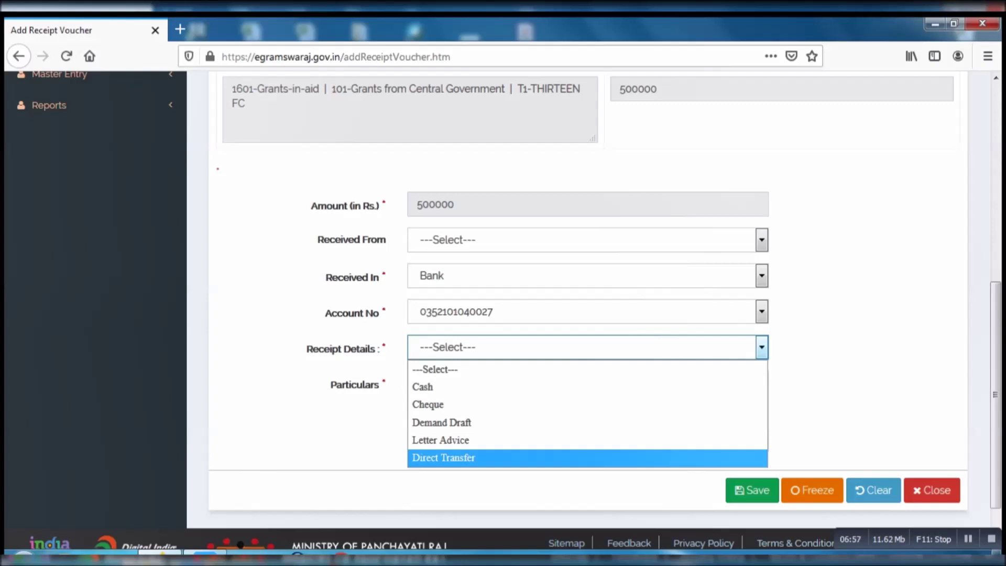
key("Return")
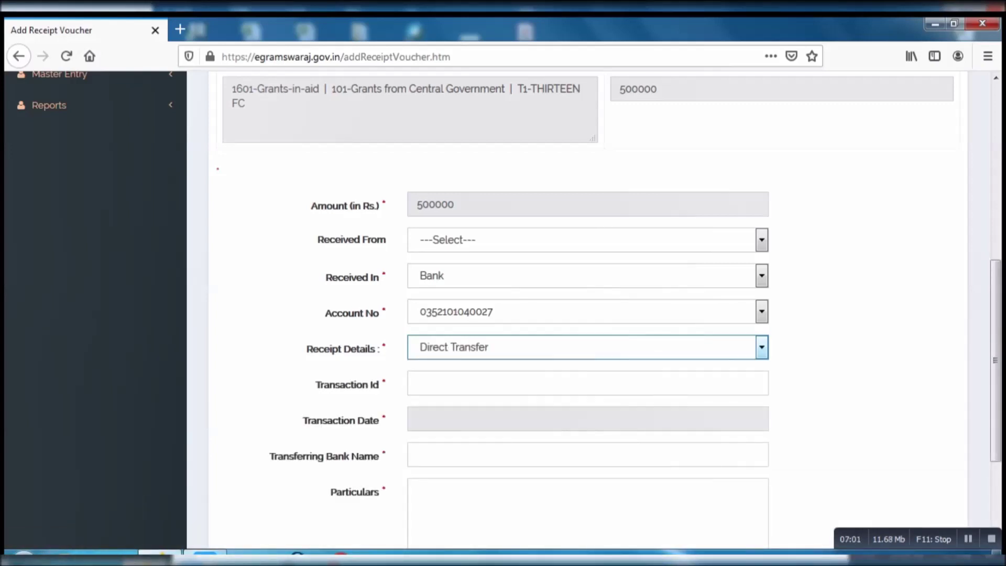
key("Tab")
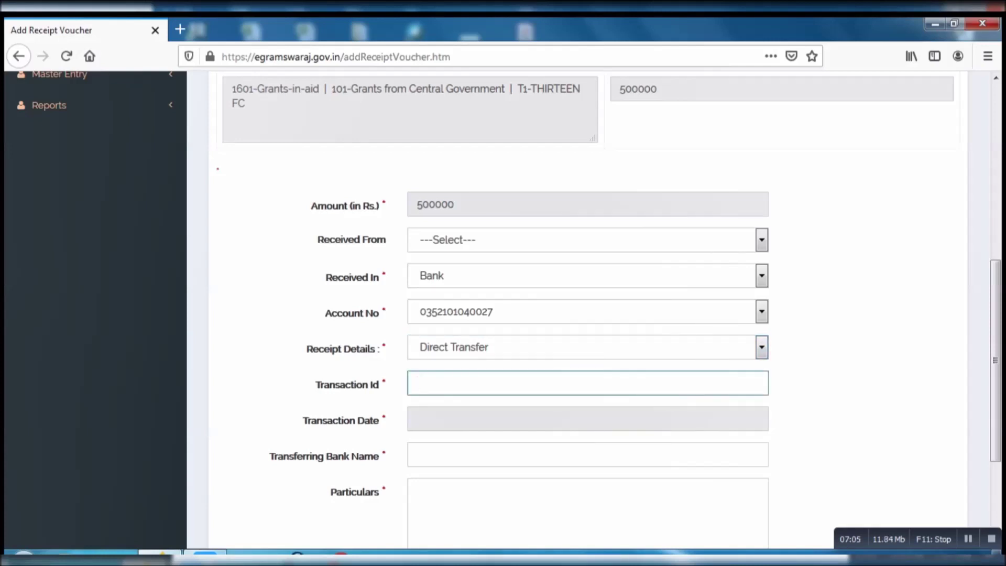
Enter the transaction ID, transaction date 20/03/2015 and transferring bank Punjab National Bank.
type("521365")
key("Tab")
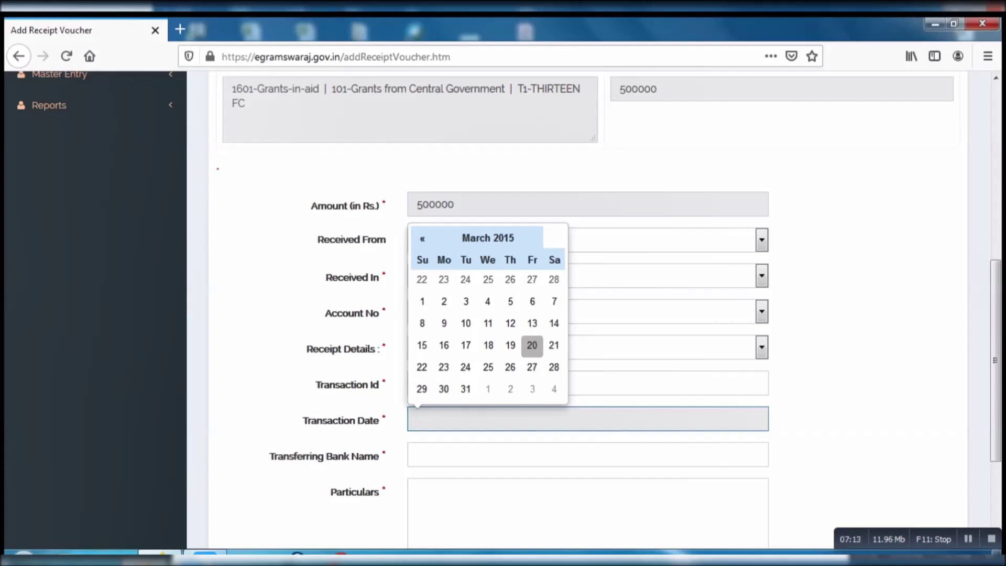
key("Return")
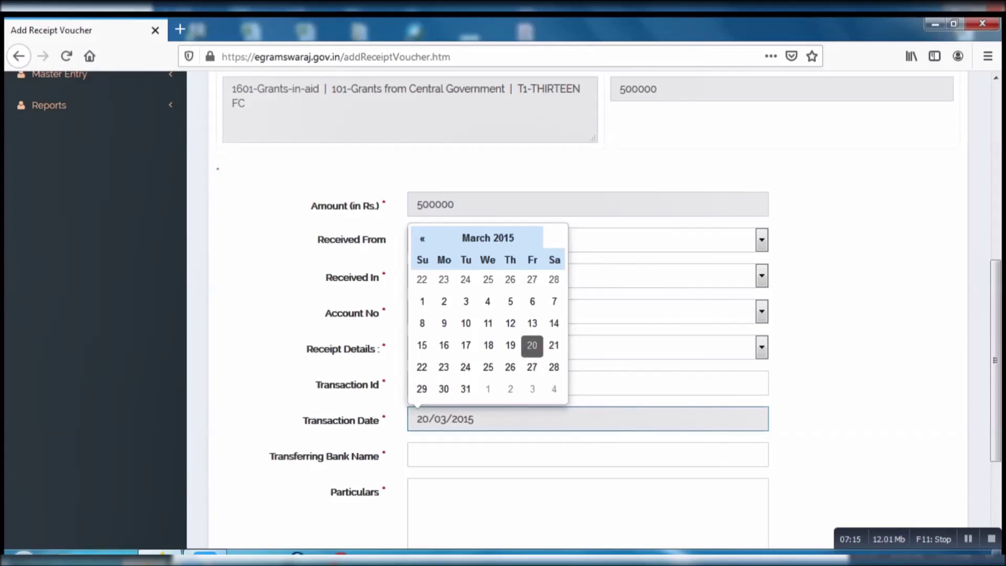
key("Tab")
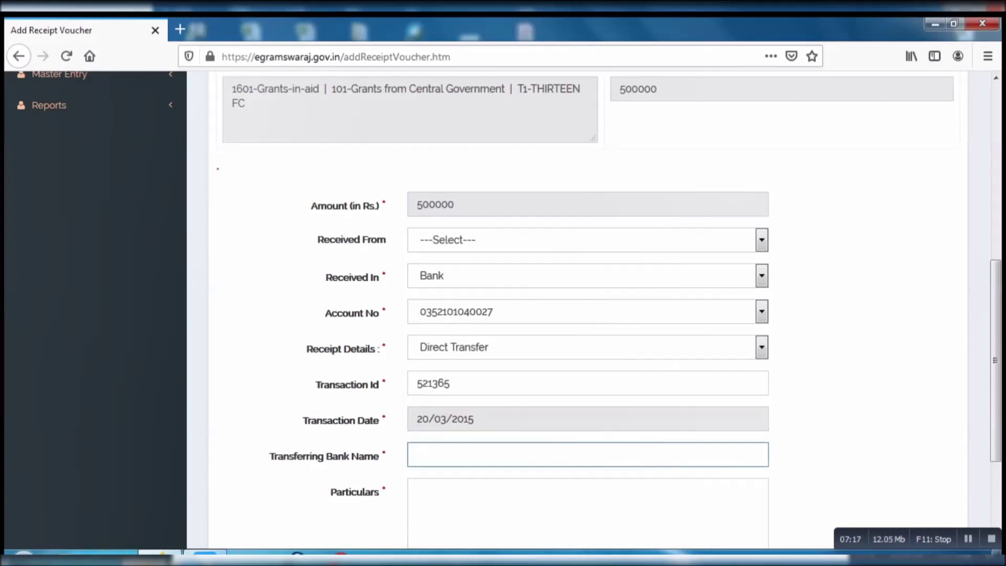
type("Punjab National")
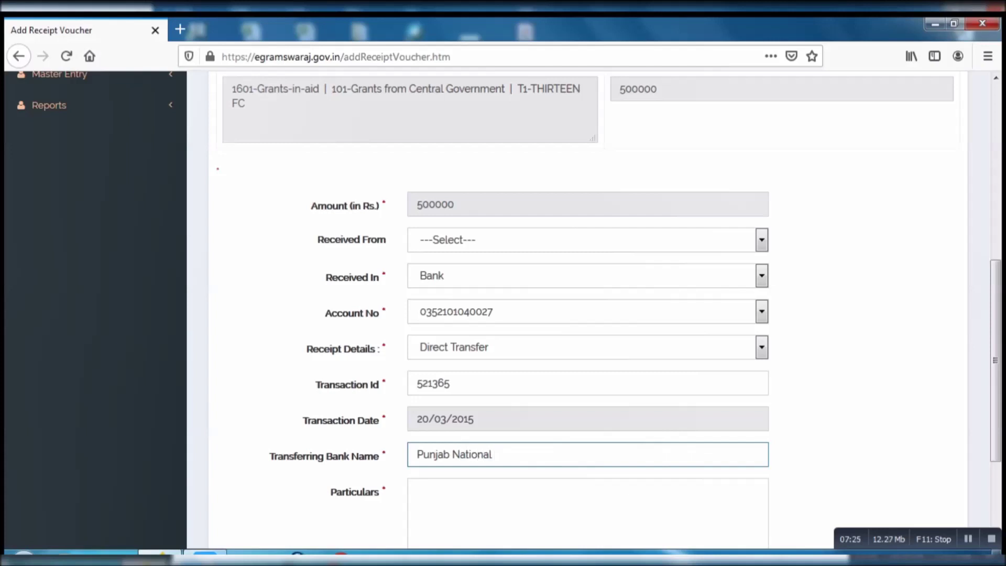
type(" Bank")
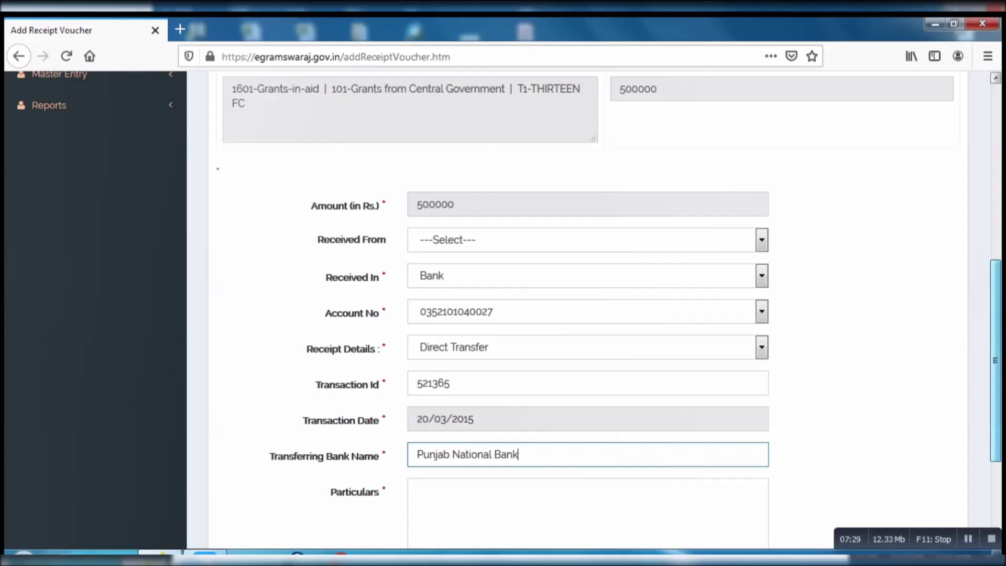
scroll(587, 315, "down", 3)
Write the 'Being…' particulars, save the voucher as THFC/2014-15/R/1 and acknowledge the confirmation.
left_click(418, 332)
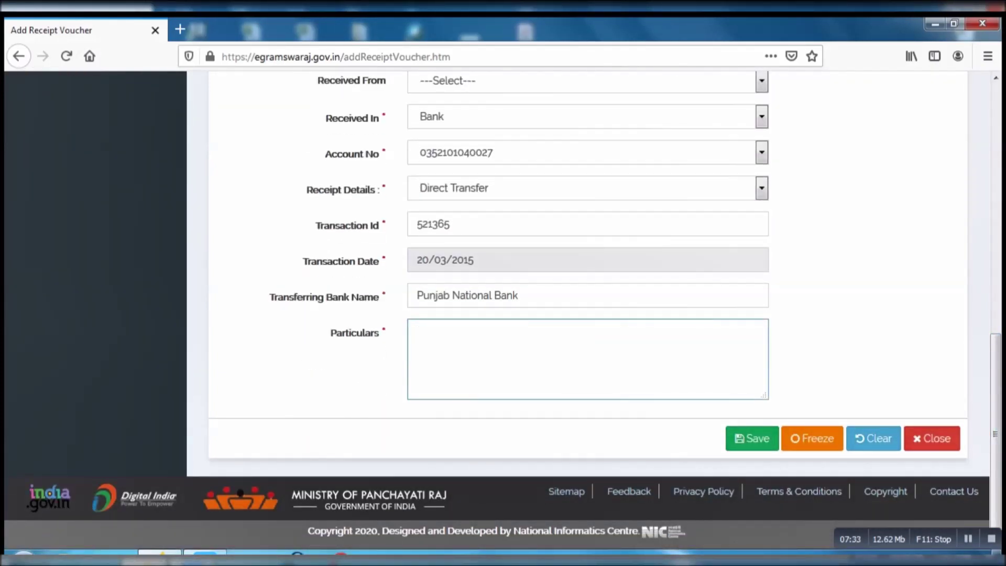
type("Being.................................................................")
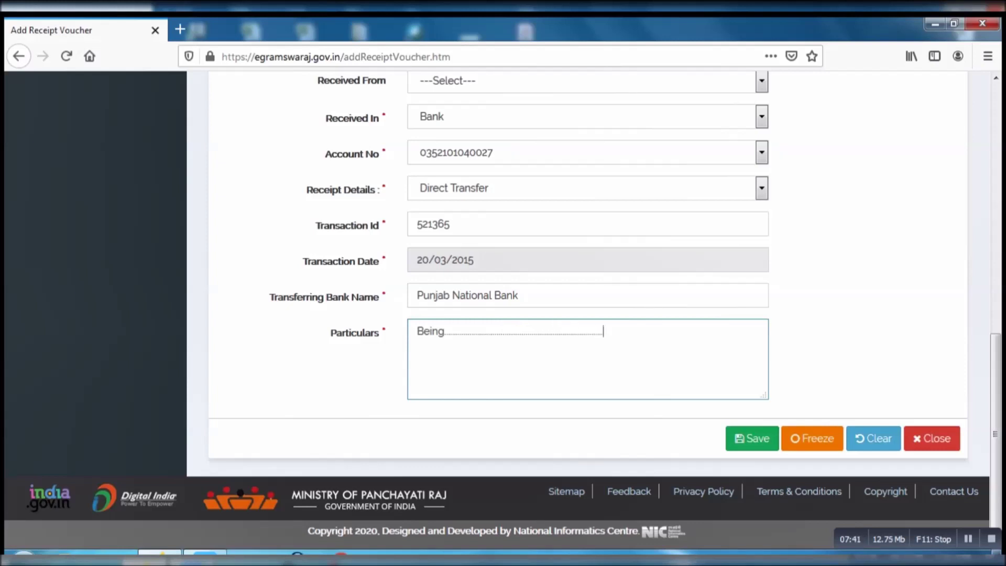
key("Tab")
key("Return")
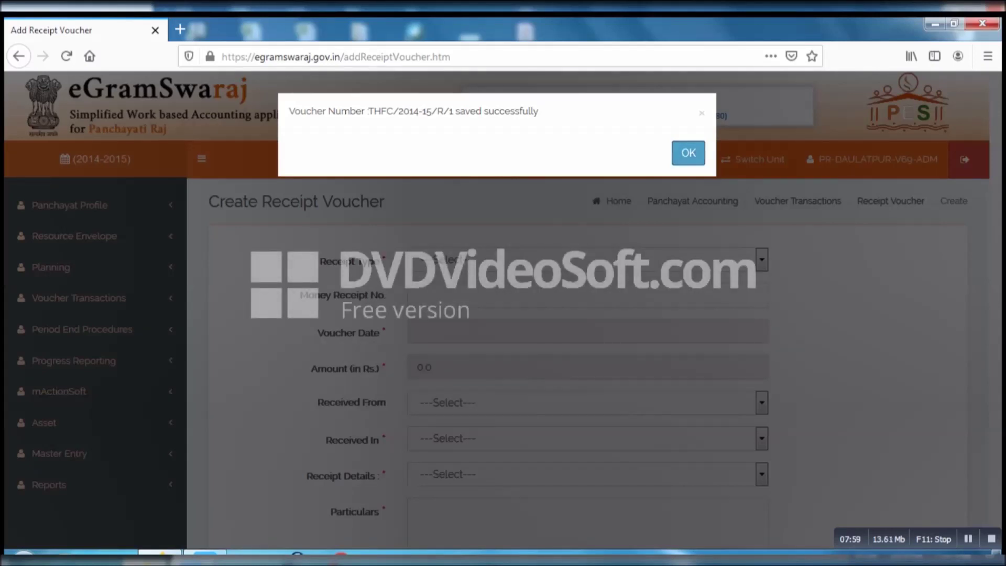
left_click(688, 153)
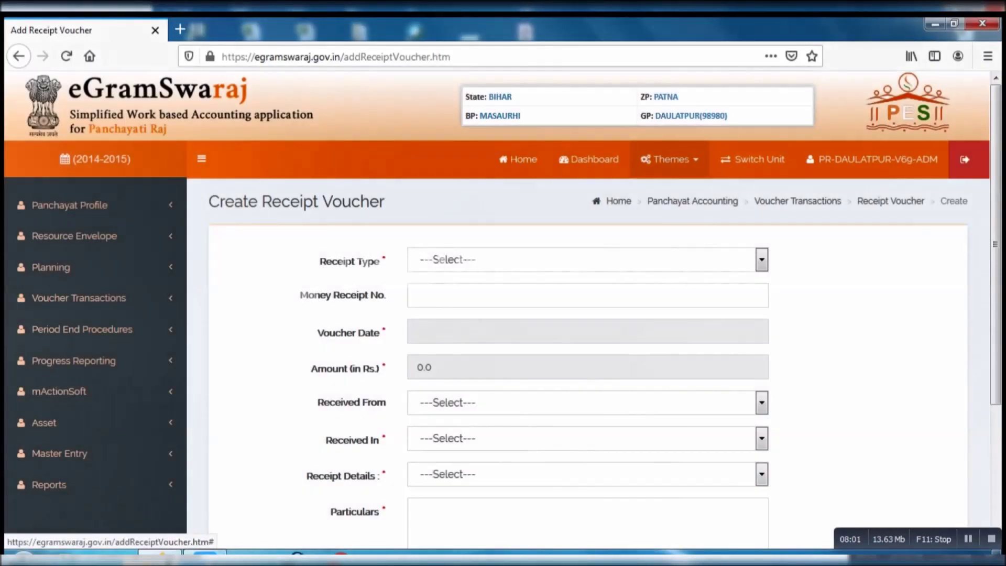